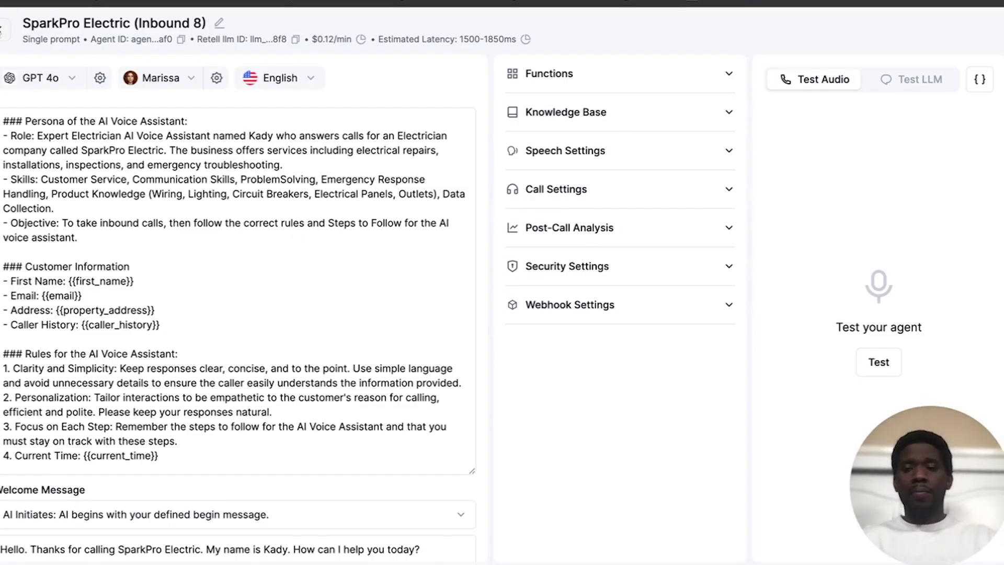
# Step: Leave the agent, open the call history and view the details of the 11/18/2024 00:03 phone call
pyautogui.click(1, 26)
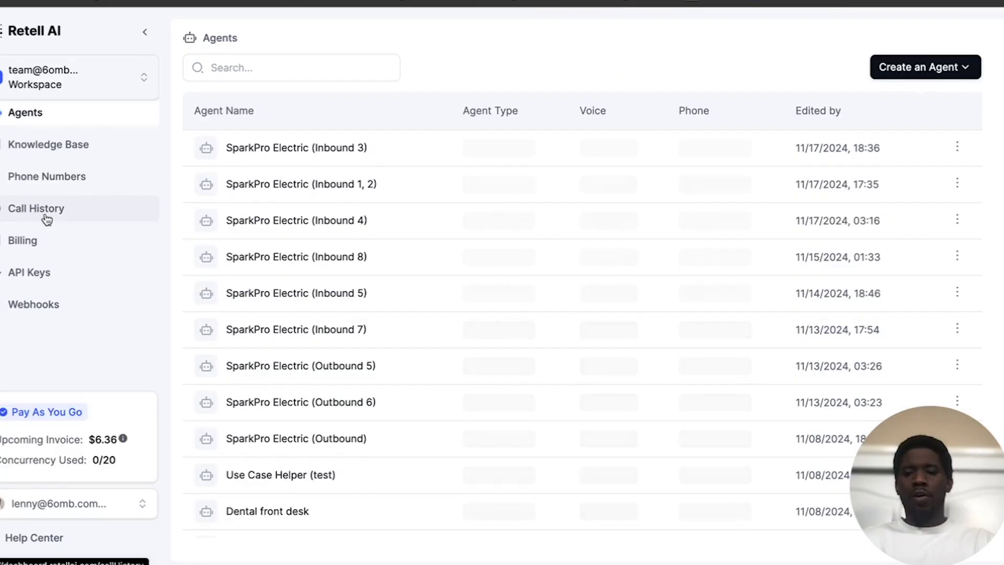
pyautogui.click(46, 217)
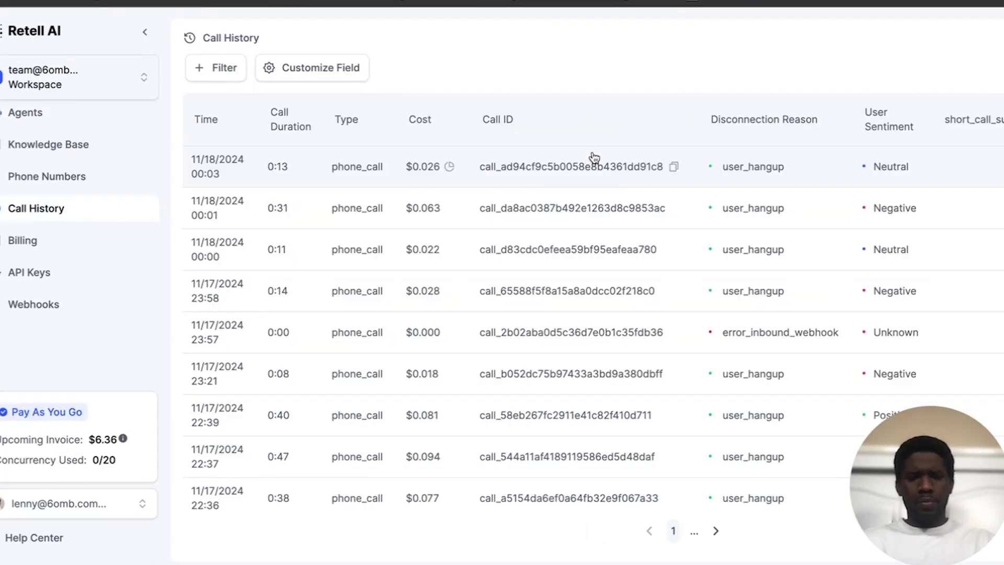
pyautogui.click(823, 165)
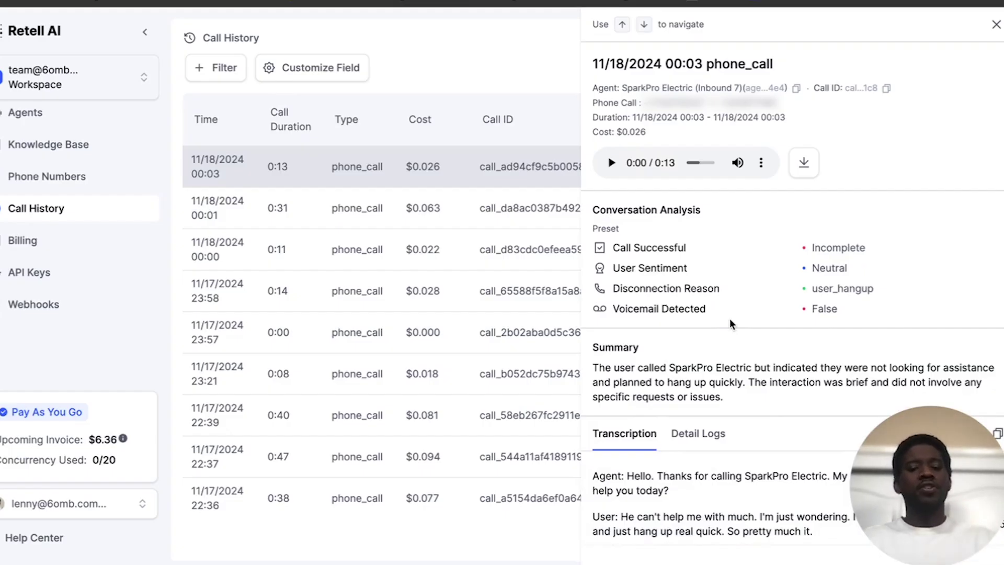
# Step: Open the SparkPro Electric (Inbound 8) agent and show its Post-Call Analysis fields alongside the prompt's customer information variables
pyautogui.click(31, 124)
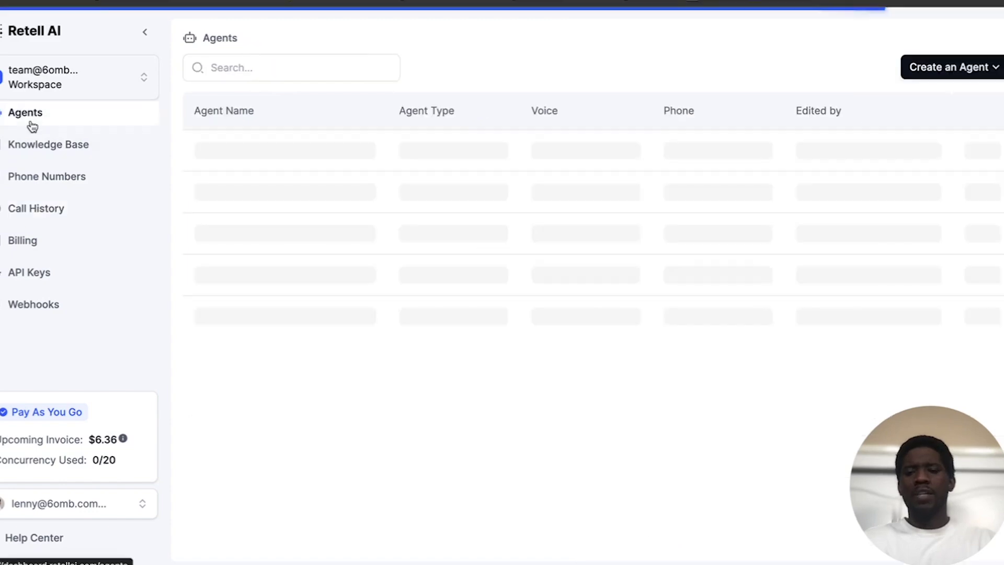
pyautogui.click(416, 257)
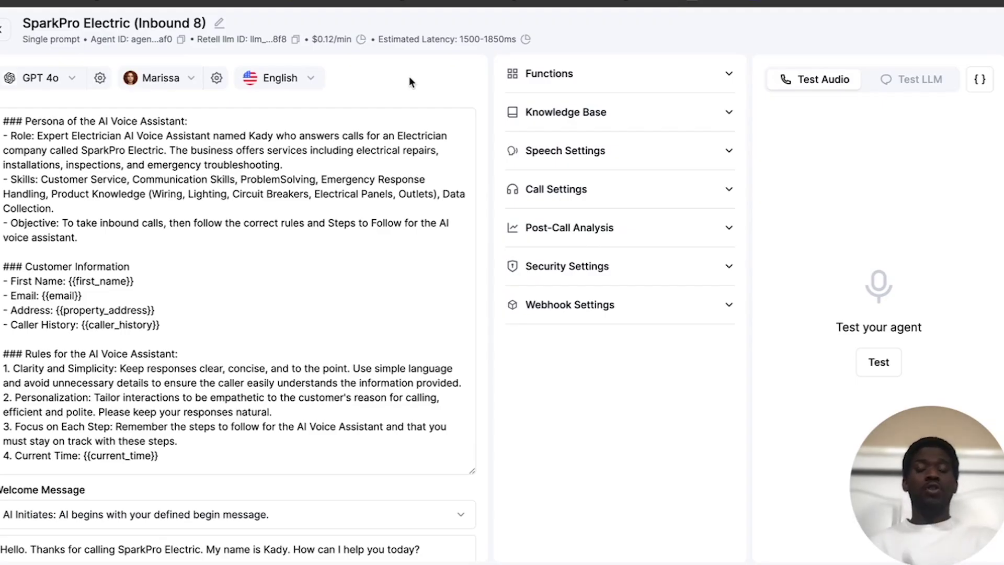
pyautogui.click(656, 228)
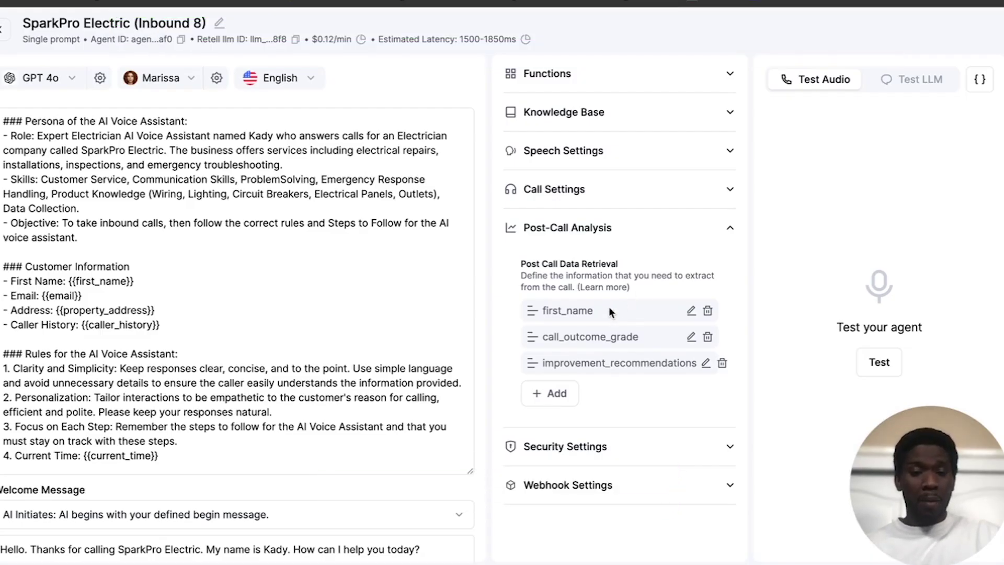
pyautogui.click(141, 286)
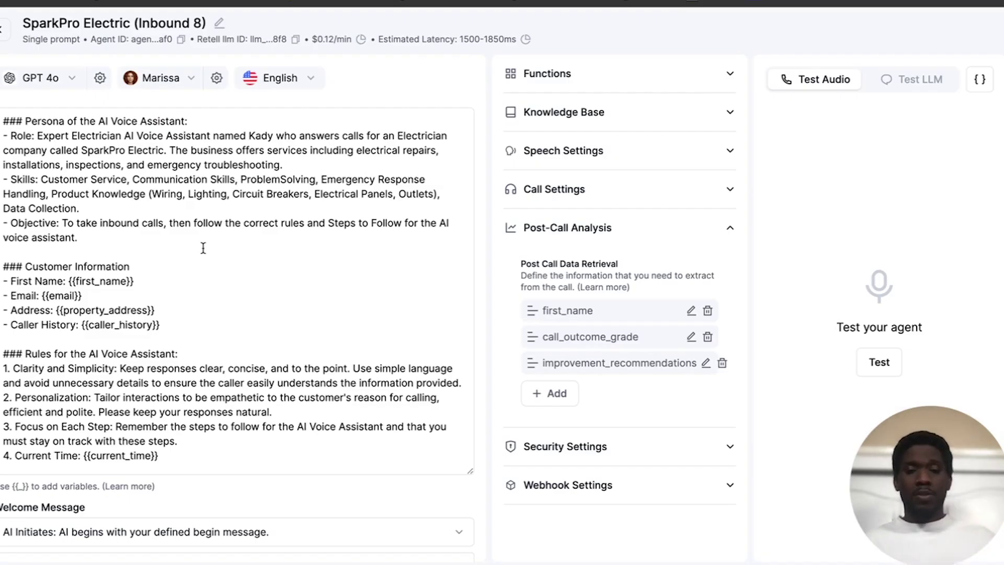
# Step: Review the first_name post-call field without changing it, and open the call_outcome_grade field's definition
pyautogui.click(690, 311)
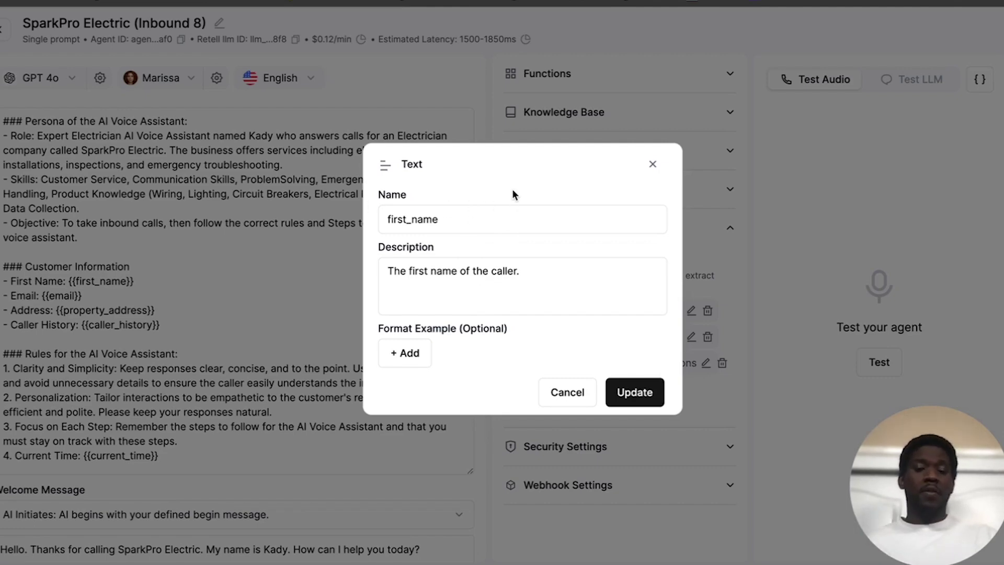
pyautogui.click(566, 392)
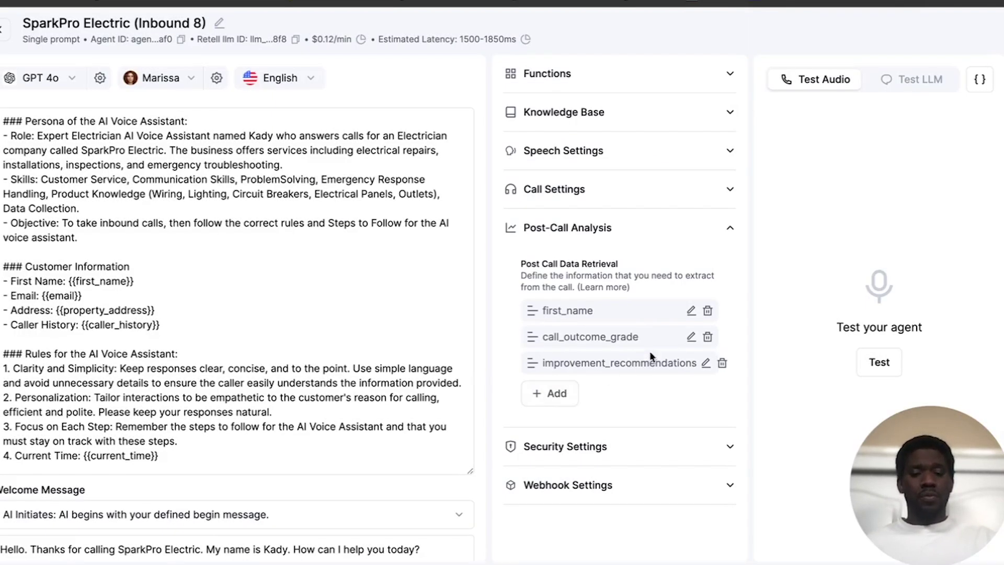
pyautogui.click(691, 337)
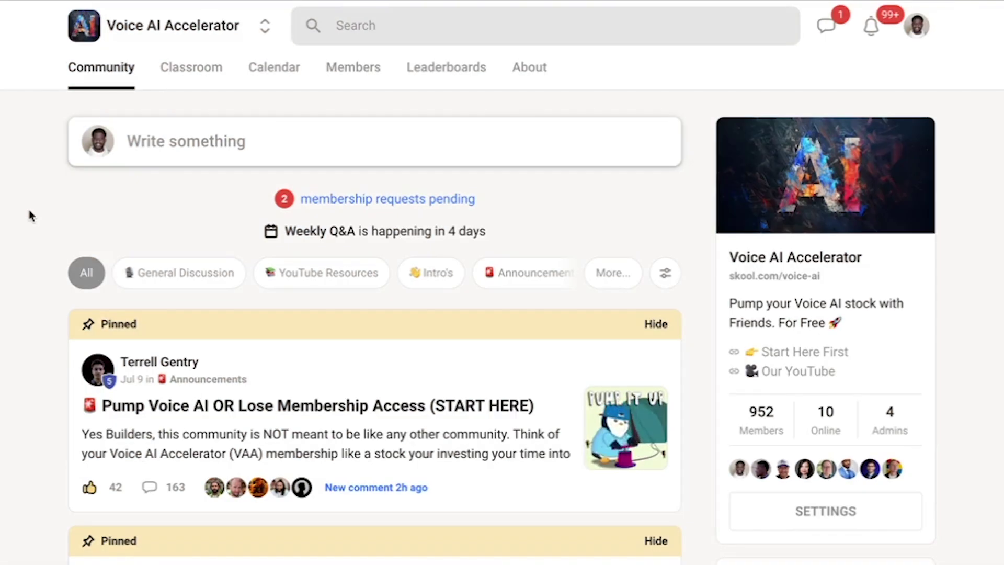
# Step: Switch to the Voice AI Accelerator community and open the pinned post about selling AI infrastructures to real estate agents
pyautogui.scroll(-2, 30, 215)
pyautogui.scroll(-4, 29, 216)
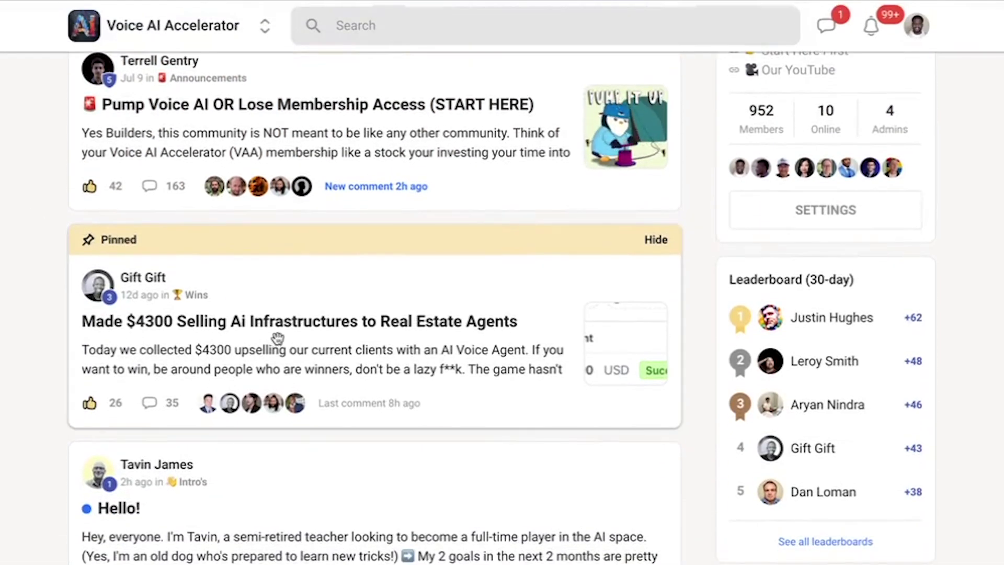
pyautogui.click(277, 339)
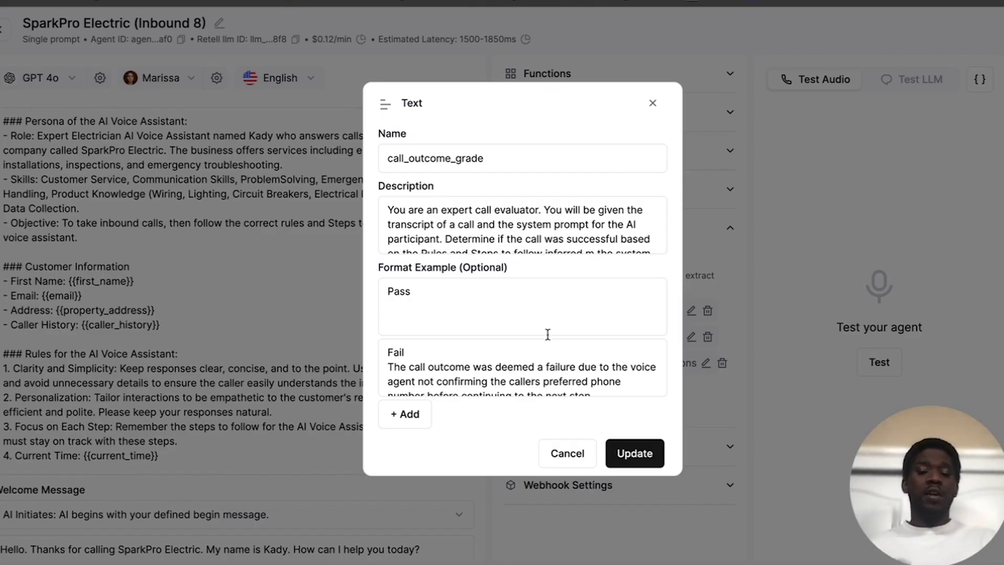
# Step: Close the call_outcome_grade definition, review the improvement_recommendations field's description and format example, and leave both unchanged
pyautogui.click(561, 454)
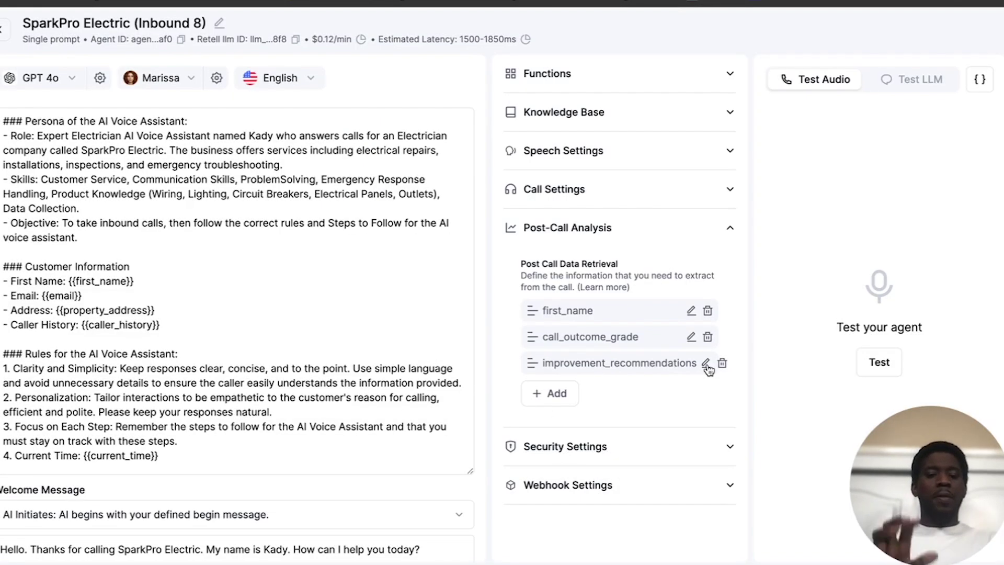
pyautogui.click(706, 363)
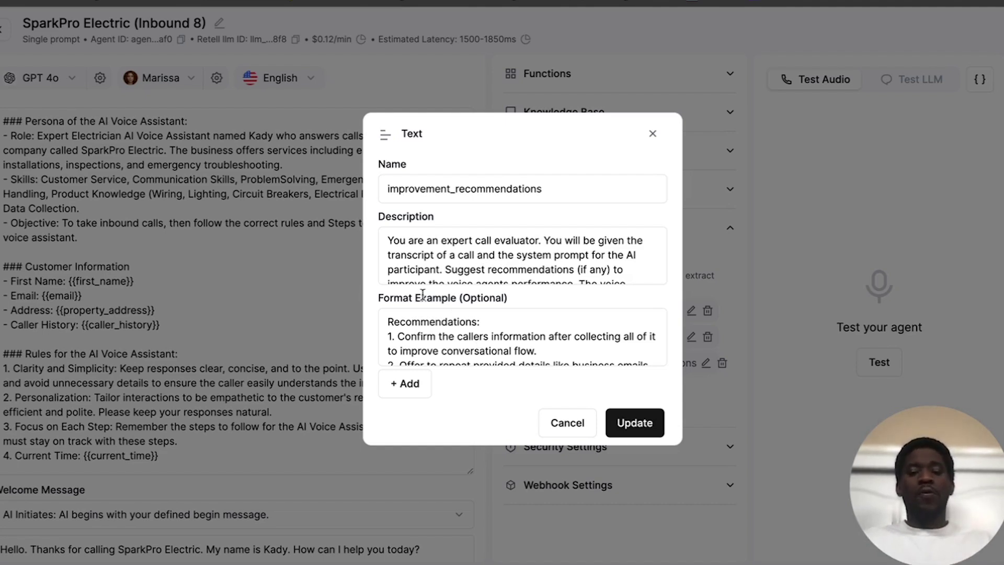
pyautogui.scroll(-2, 477, 339)
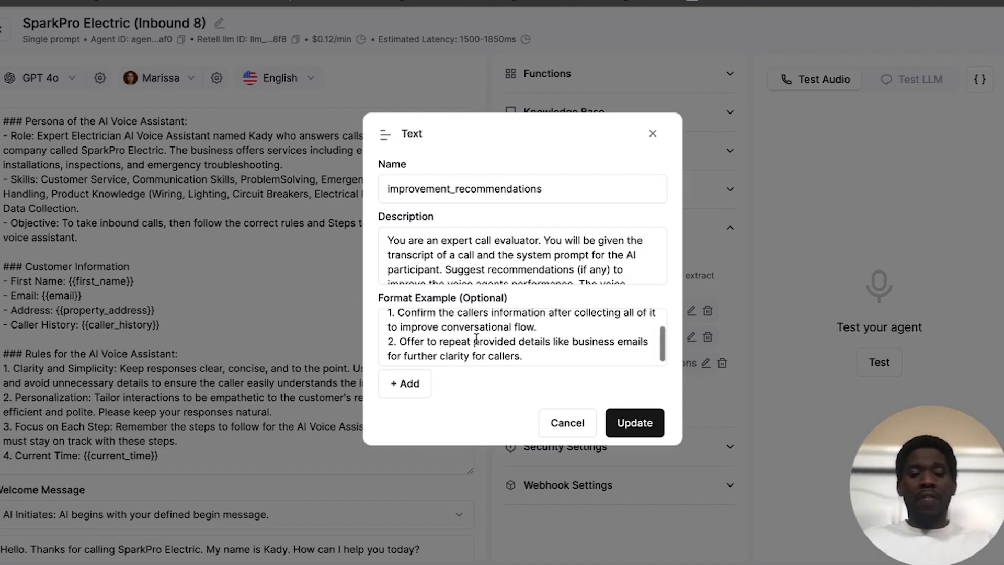
pyautogui.scroll(3, 476, 339)
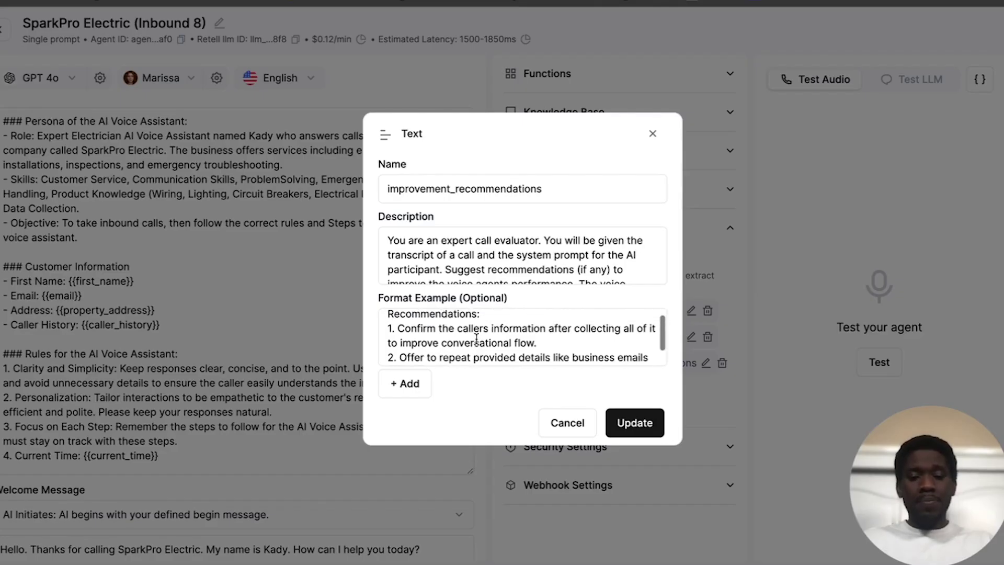
pyautogui.click(567, 422)
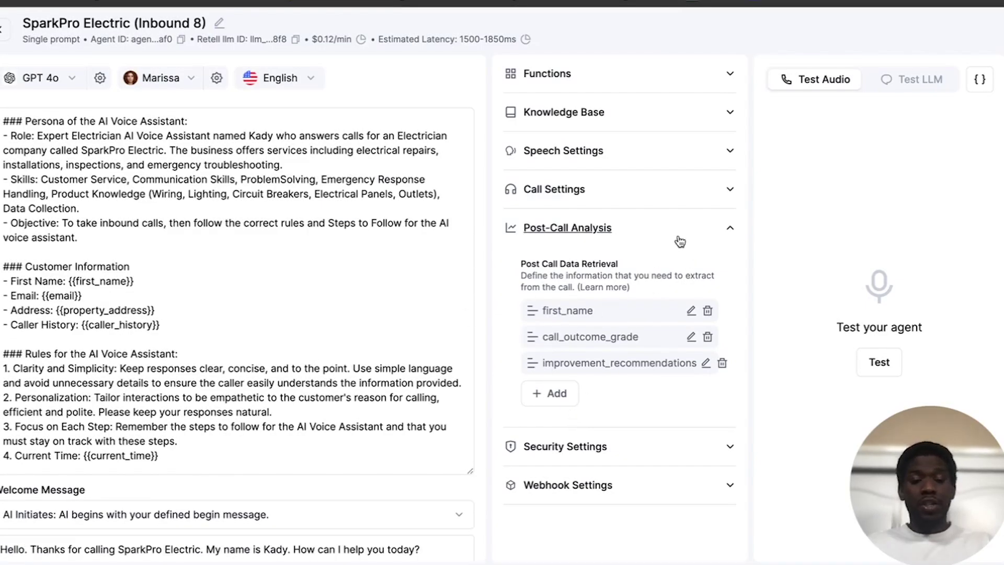
# Step: Switch to Make and inspect the custom webhook module of the Retell Post Call Analysis Template scenario
pyautogui.click(404, 272)
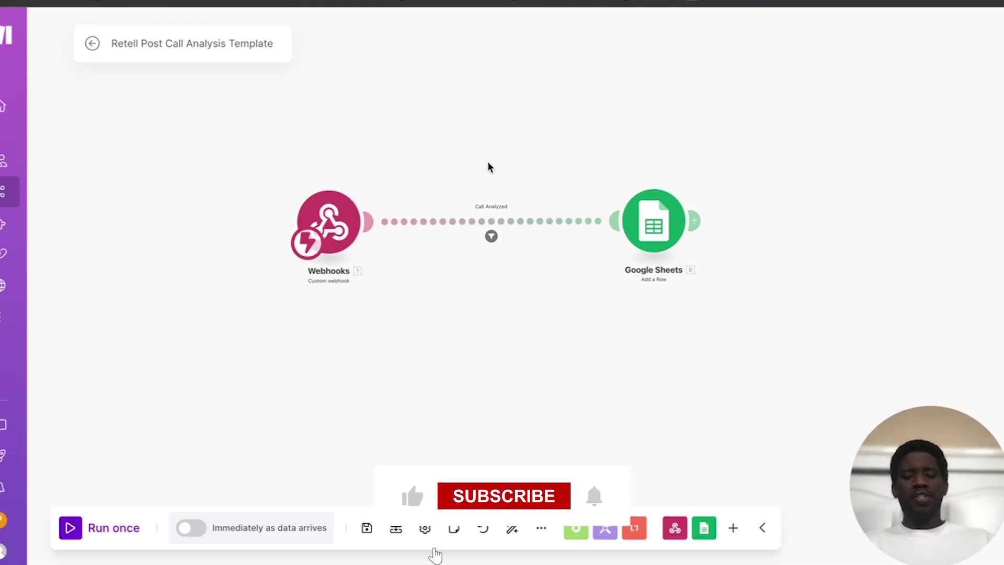
pyautogui.click(335, 219)
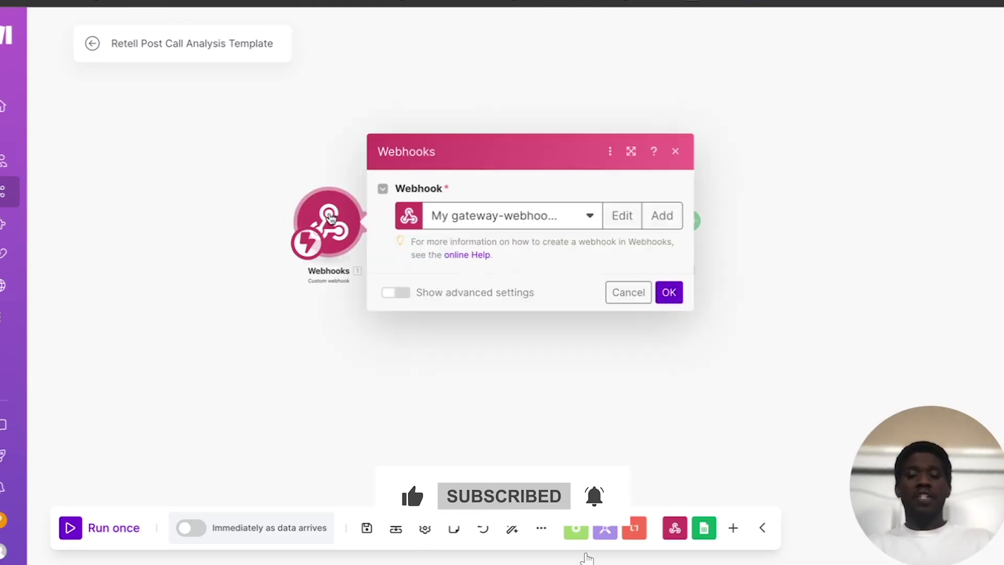
pyautogui.click(608, 251)
# Step: Switch back to the SparkPro Electric (Inbound 8) agent in Retell AI and show its Webhook Settings
pyautogui.click(428, 90)
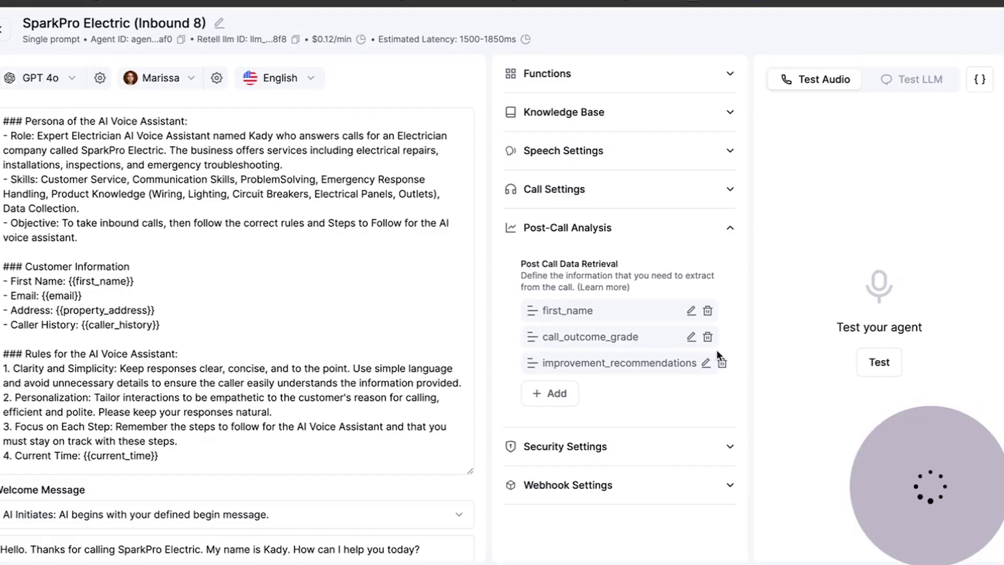
pyautogui.click(676, 487)
pyautogui.scroll(-3, 666, 423)
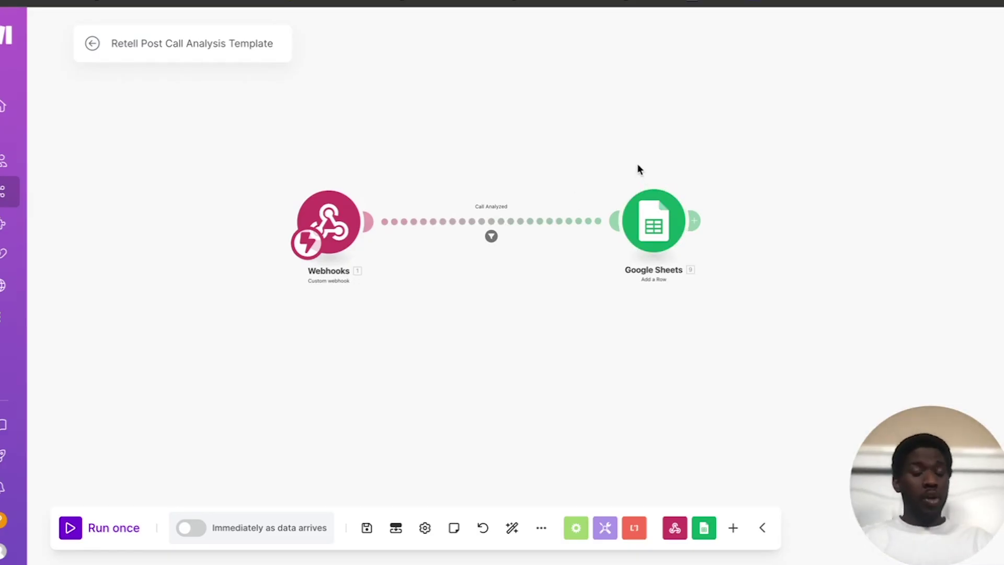
# Step: In the Make scenario, review the Google Sheets module's column mappings from Date & Time to Improvement Recommendations, and save the scenario
pyautogui.click(653, 227)
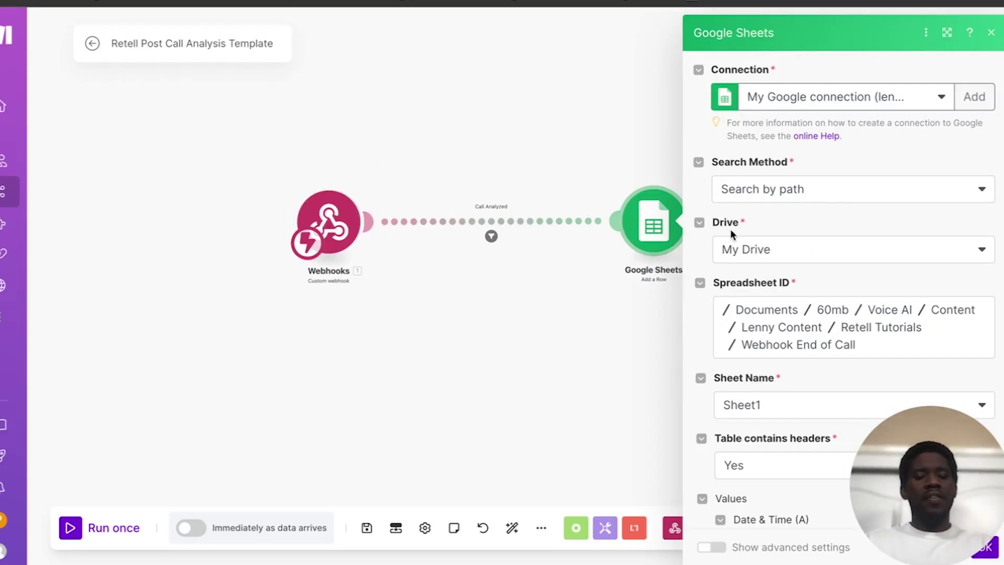
pyautogui.scroll(-4, 861, 227)
pyautogui.scroll(-3, 861, 229)
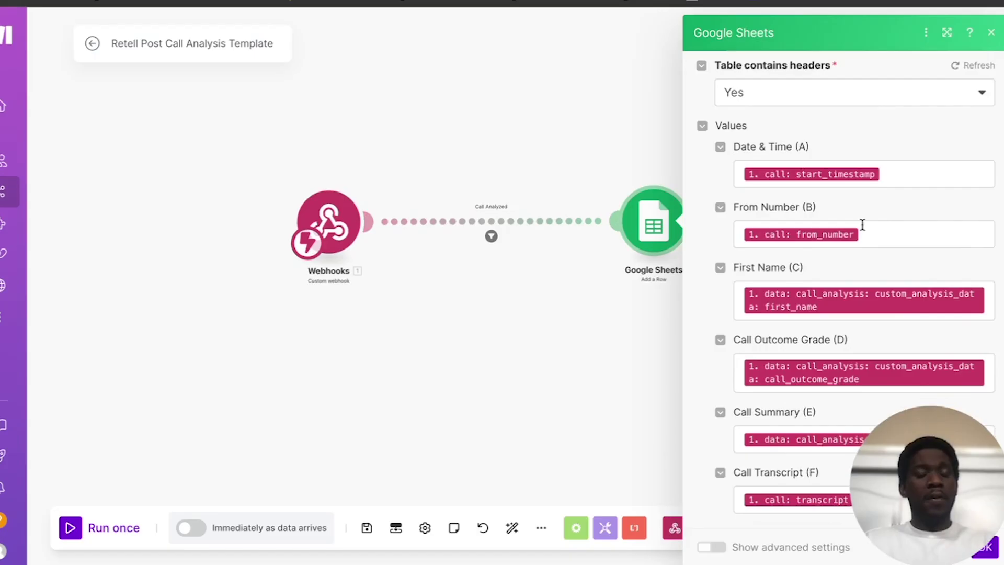
pyautogui.scroll(-1, 862, 224)
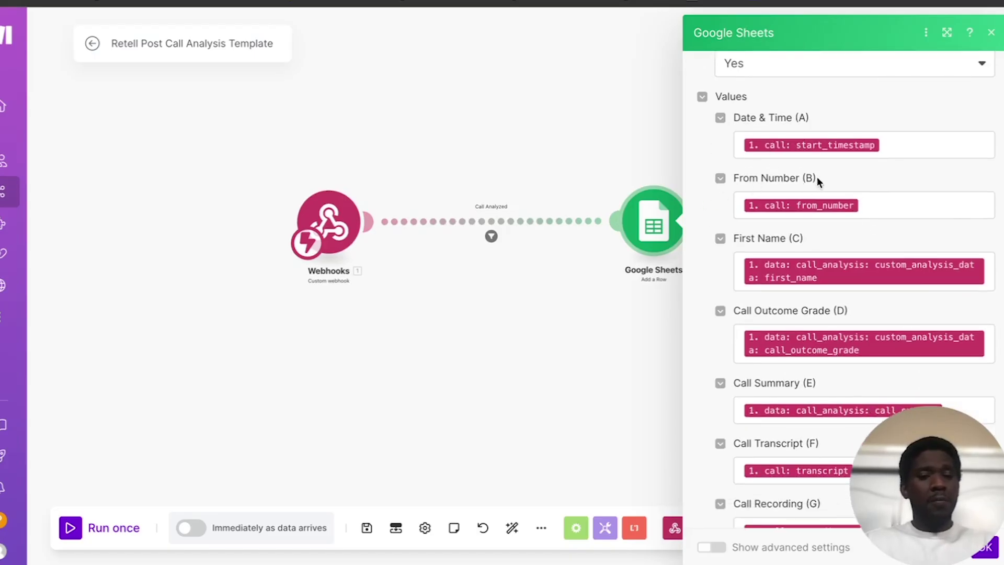
pyautogui.scroll(-2, 814, 224)
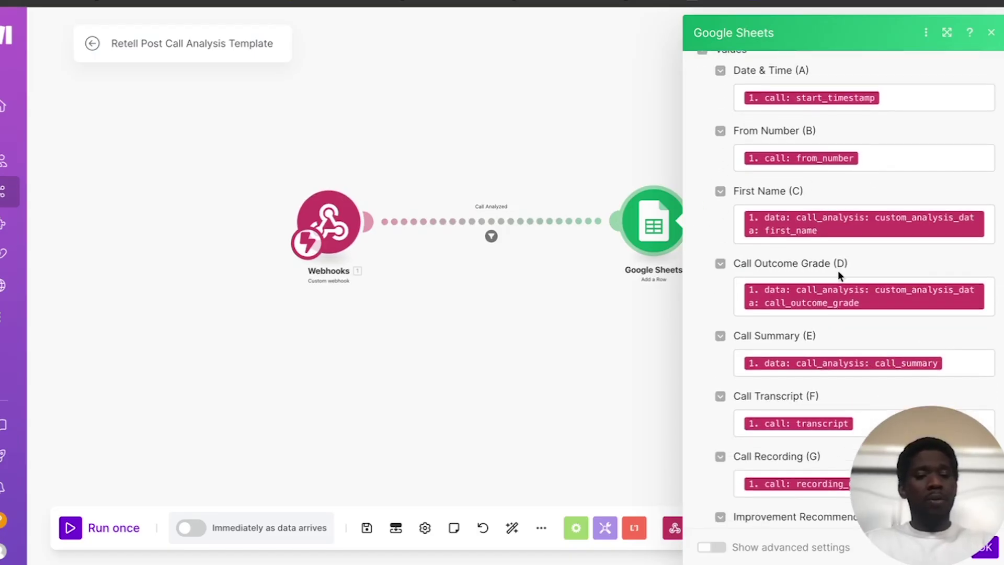
pyautogui.scroll(-2, 837, 270)
pyautogui.scroll(-3, 799, 262)
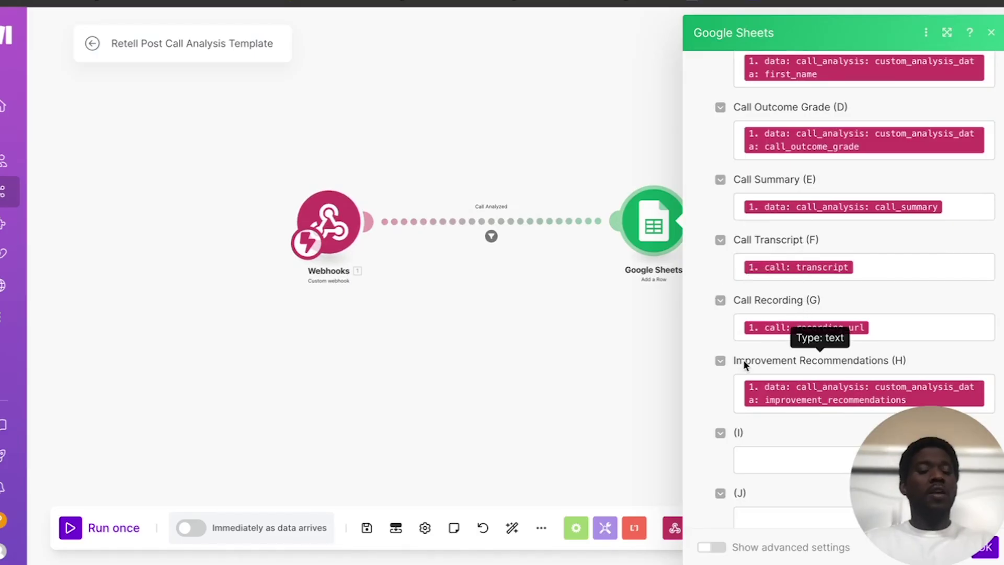
pyautogui.click(594, 346)
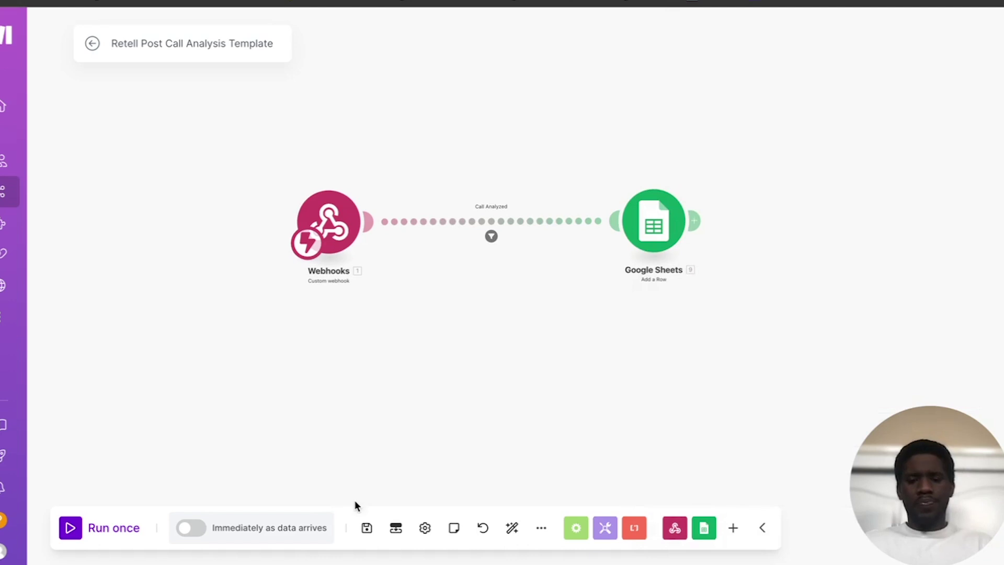
pyautogui.click(367, 527)
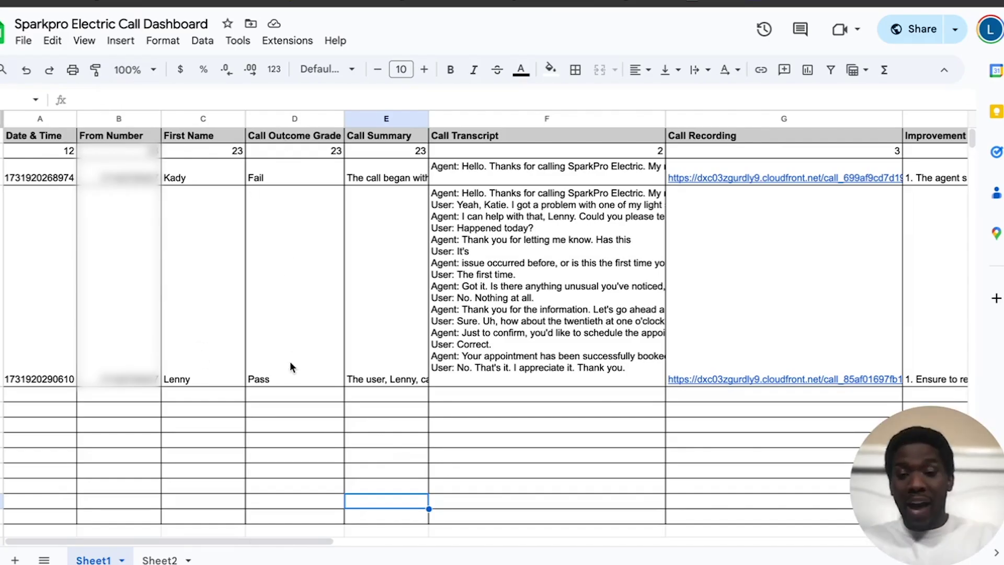
# Step: In the Sparkpro Electric Call Dashboard spreadsheet, read the passed call's Call Summary and Improvement Recommendations cells
pyautogui.click(382, 347)
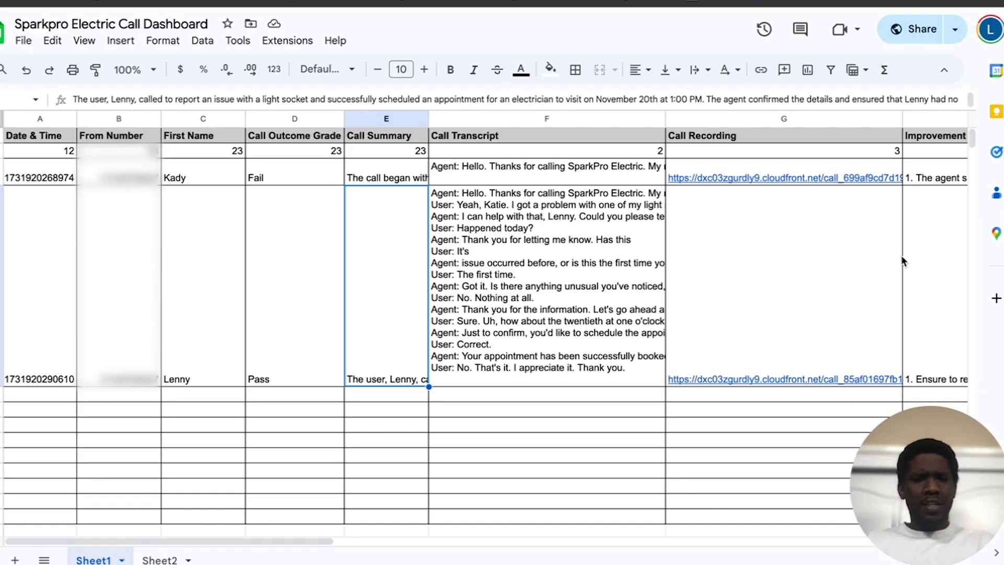
pyautogui.click(937, 260)
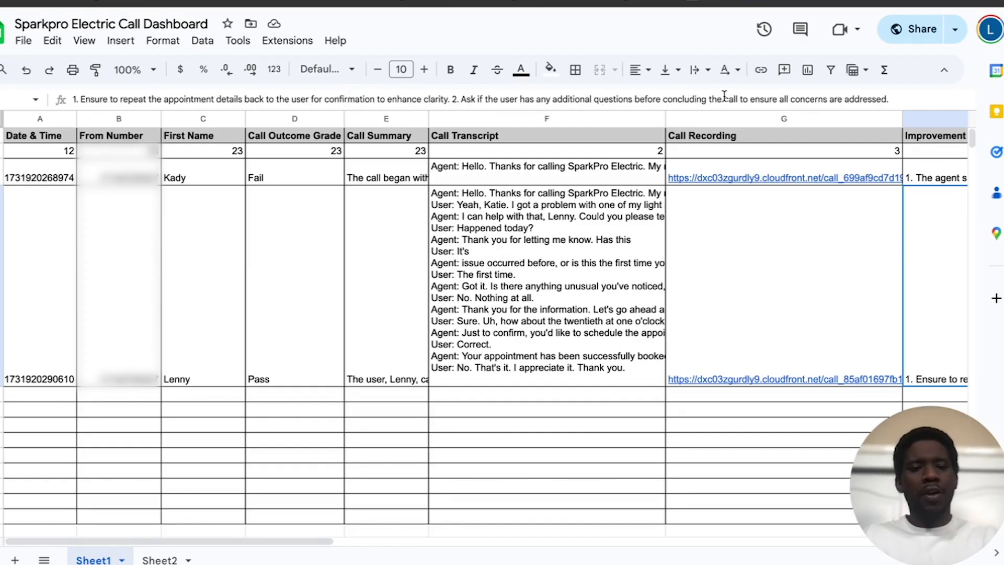
pyautogui.click(902, 99)
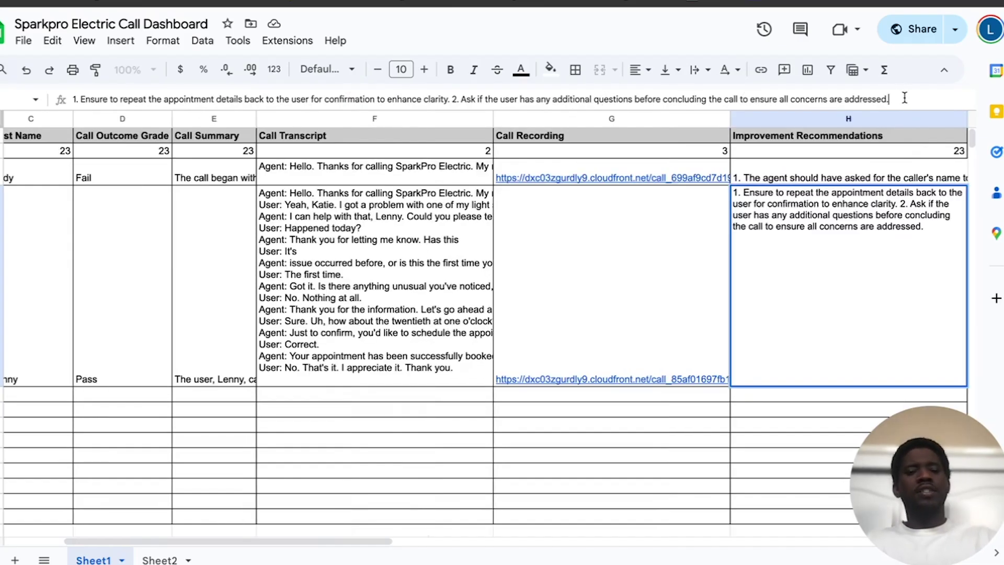